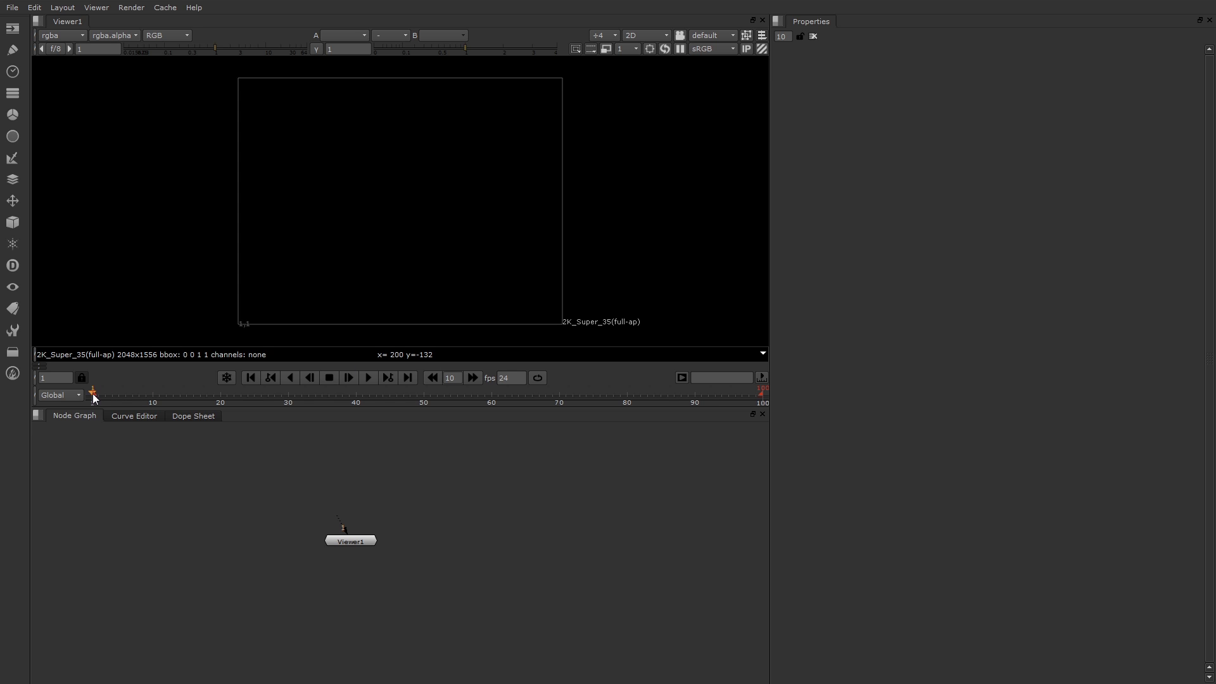
Step: Scrub the timeline playhead forward to a later frame, then back to frame 4
left_click_drag(94, 397, 156, 397)
left_click_drag(246, 401, 116, 400)
Step: Add a Blur node from the Filter toolbar, deselect it, and reopen Blur1's properties
left_click(13, 137)
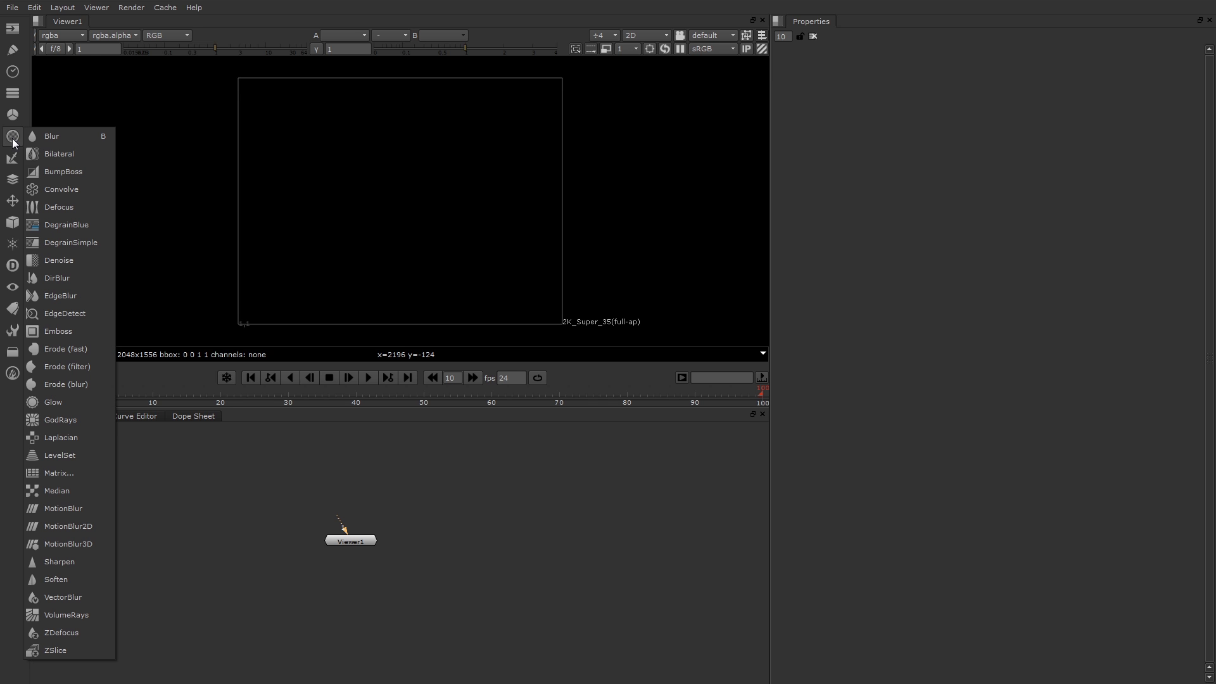
left_click(69, 139)
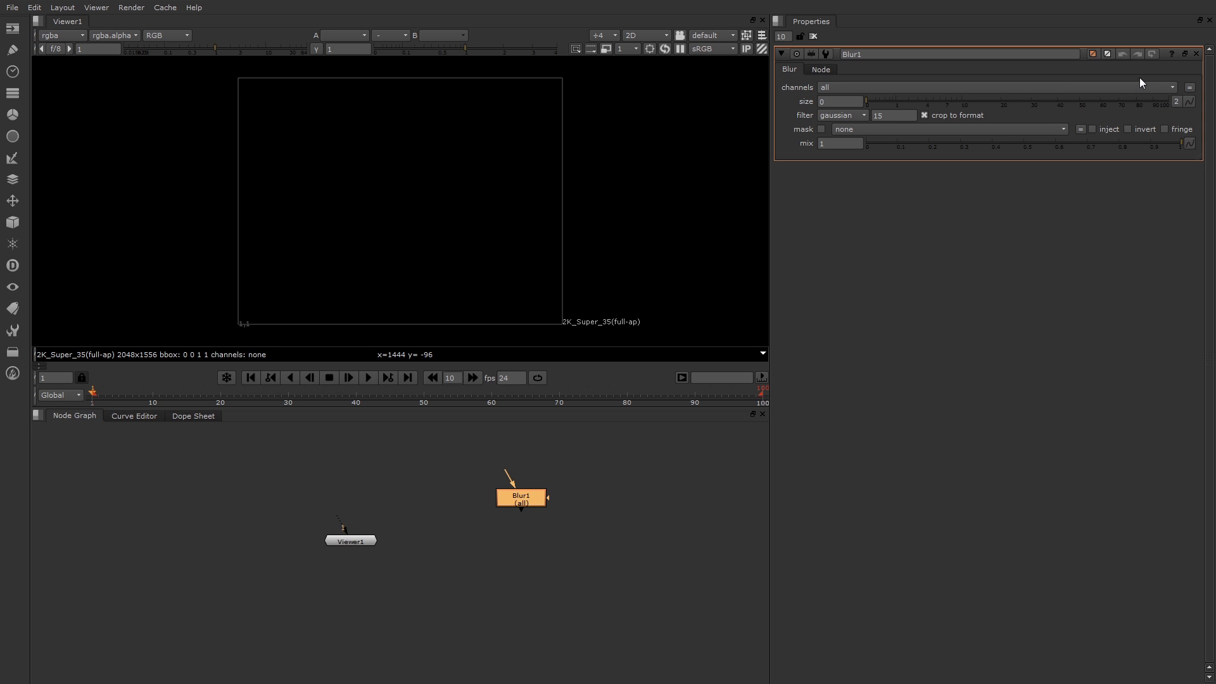
left_click(1196, 54)
left_click(574, 544)
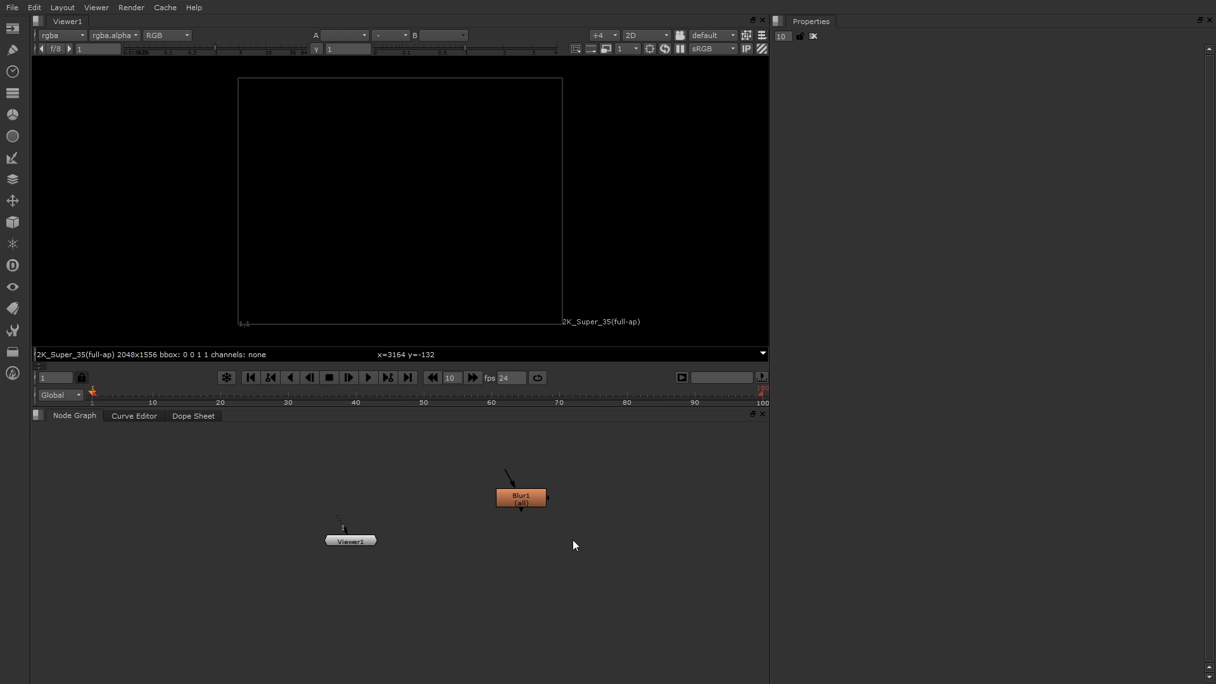
double_click(536, 496)
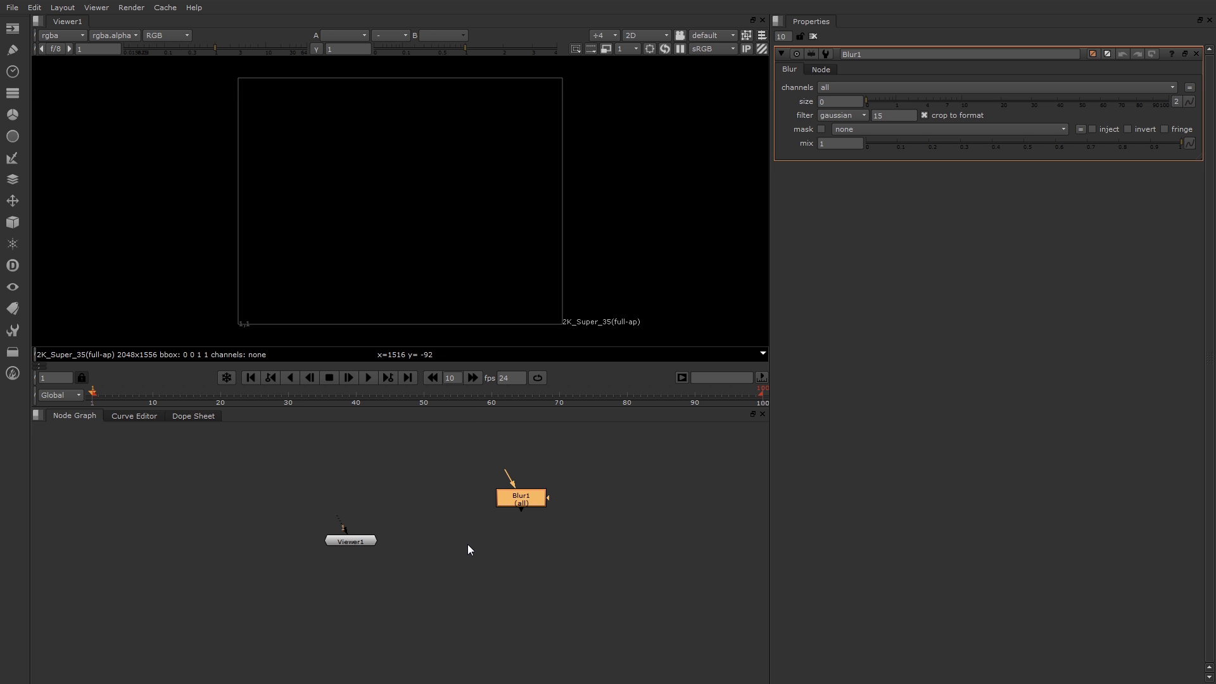
middle_click_drag(469, 544, 403, 562)
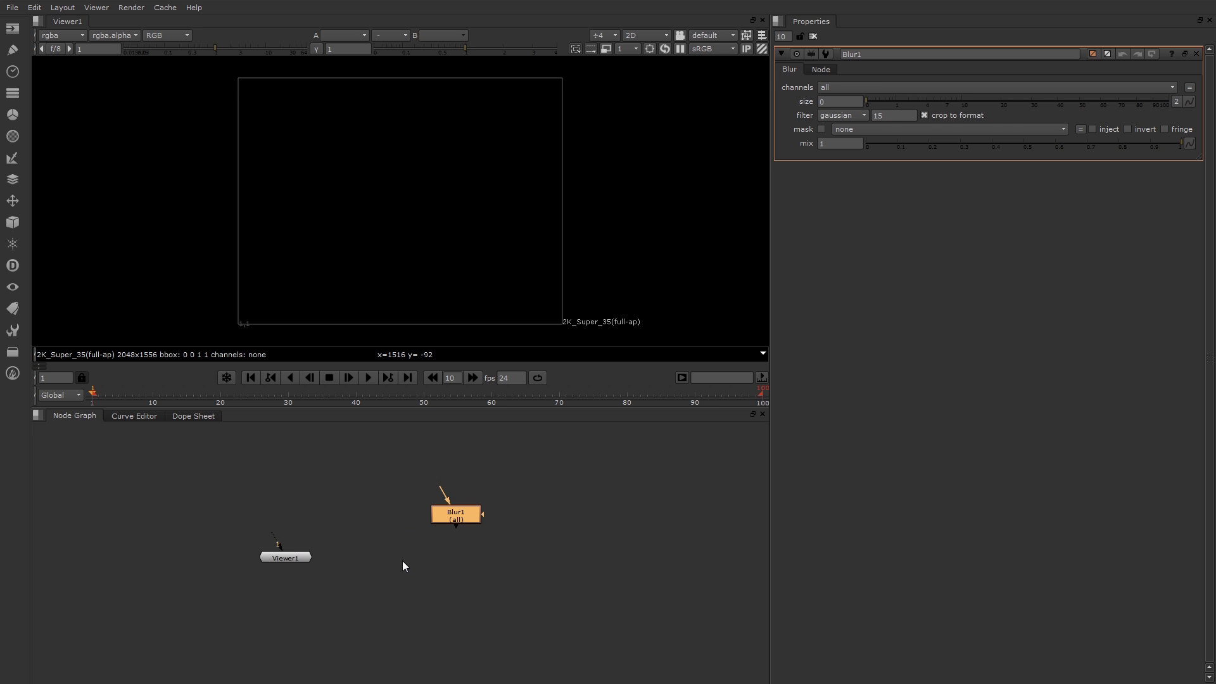
middle_click_drag(491, 257, 467, 252)
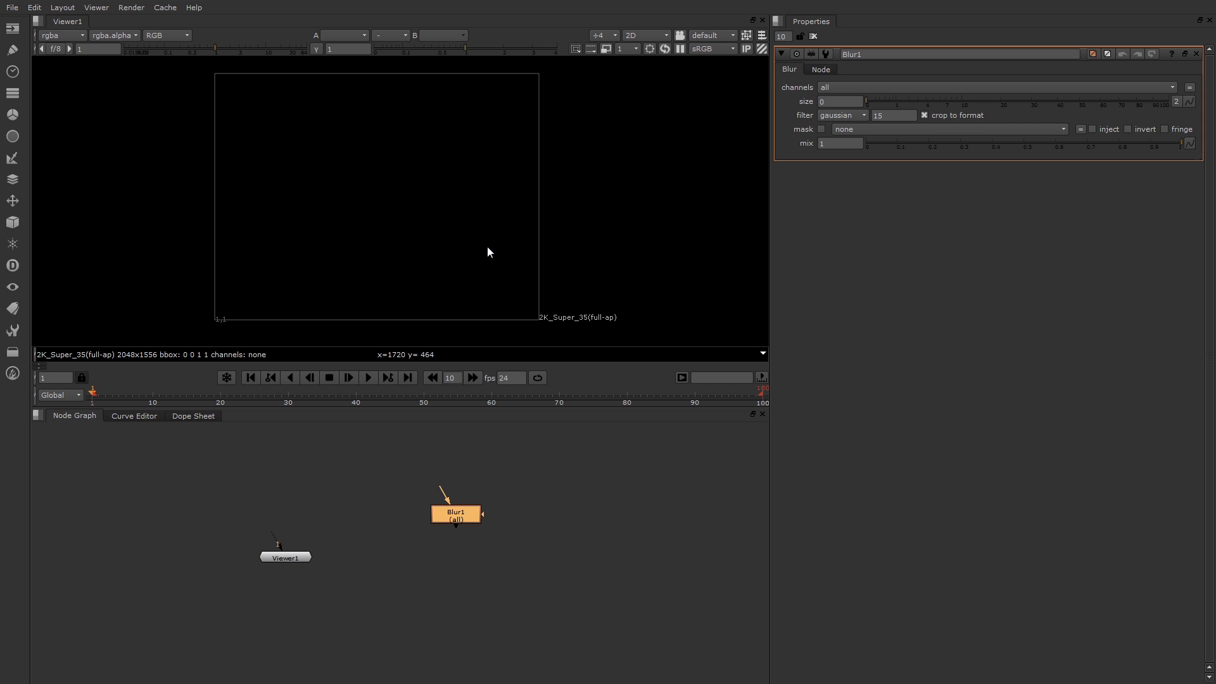
scroll(487, 252, "down", 2)
scroll(488, 252, "down", 3)
scroll(489, 251, "up", 2)
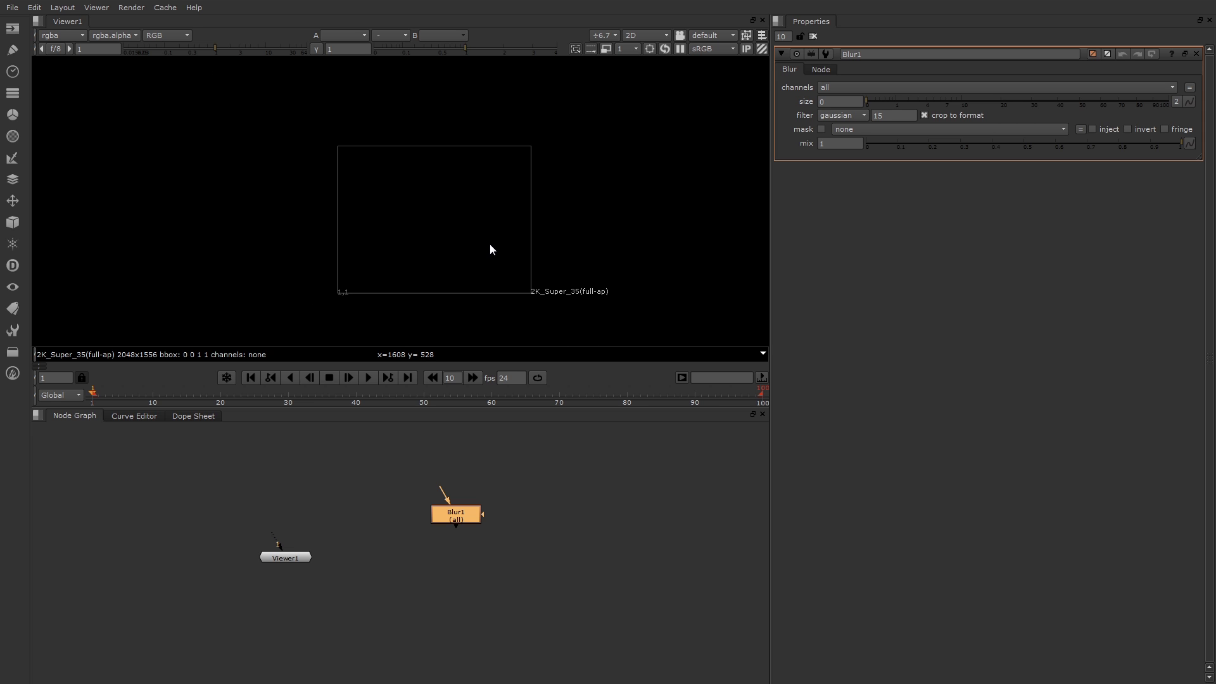
scroll(504, 530, "down", 2)
scroll(505, 521, "up", 1)
scroll(507, 527, "down", 2)
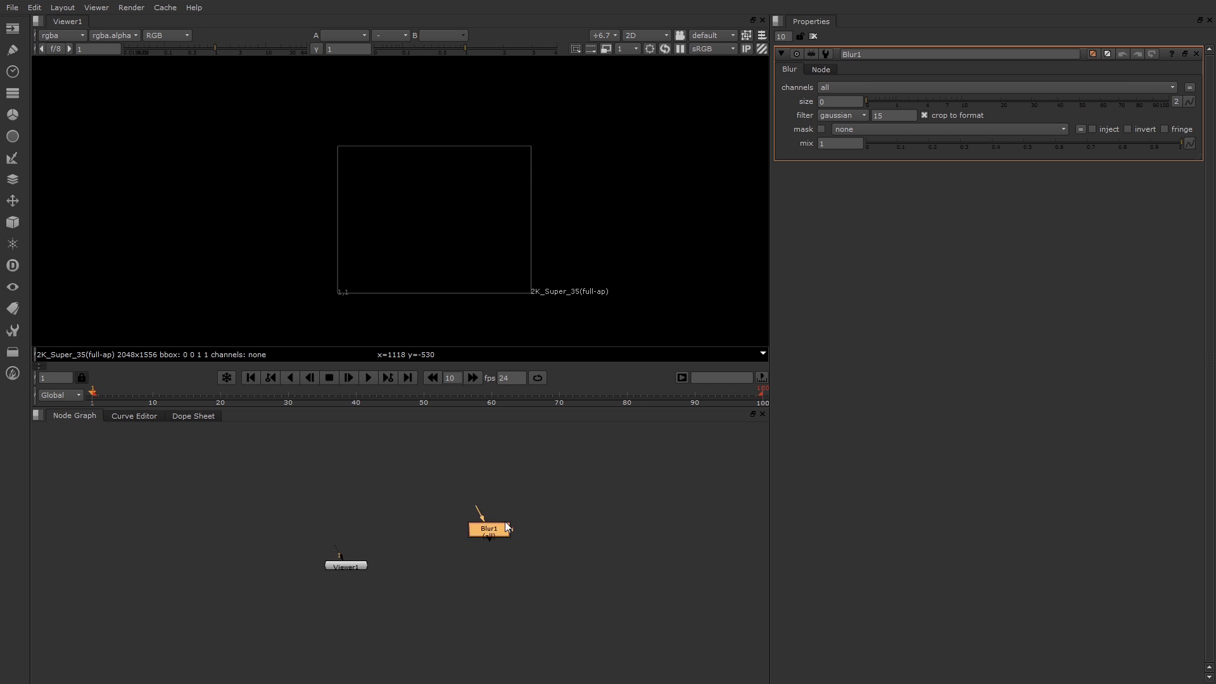
scroll(506, 525, "up", 1)
scroll(507, 523, "down", 2)
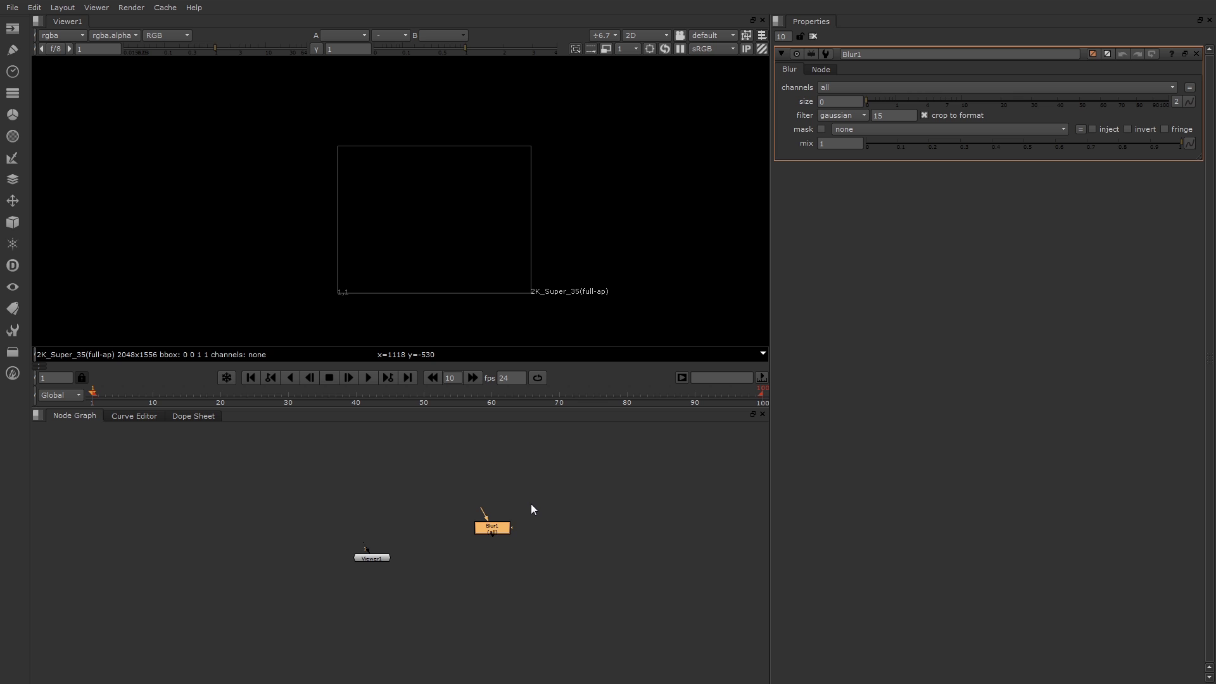
scroll(531, 505, "up", 1)
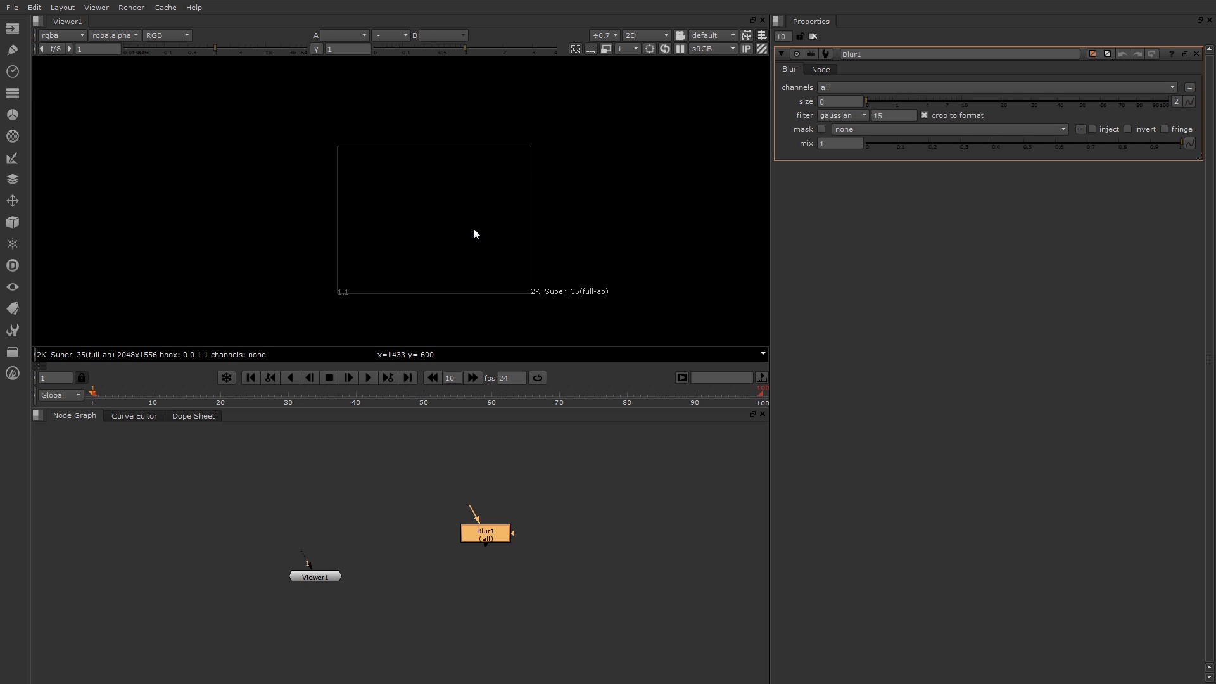
scroll(474, 229, "up", 2)
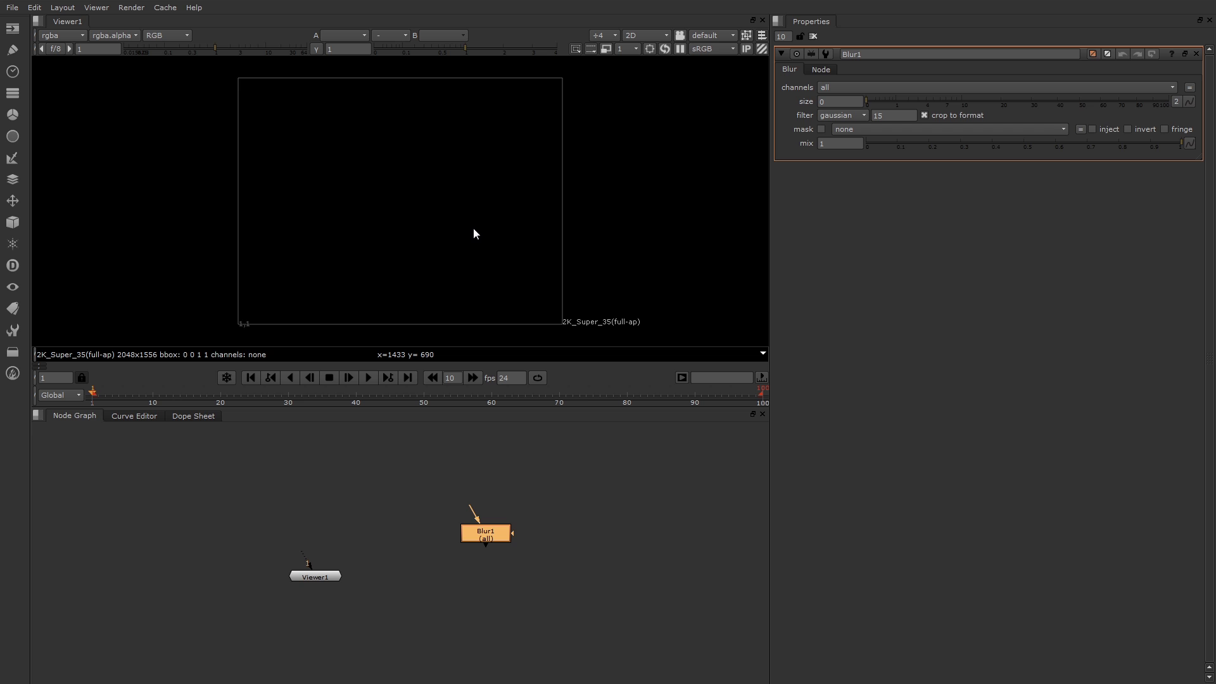
scroll(391, 228, "down", 5)
scroll(421, 223, "up", 4)
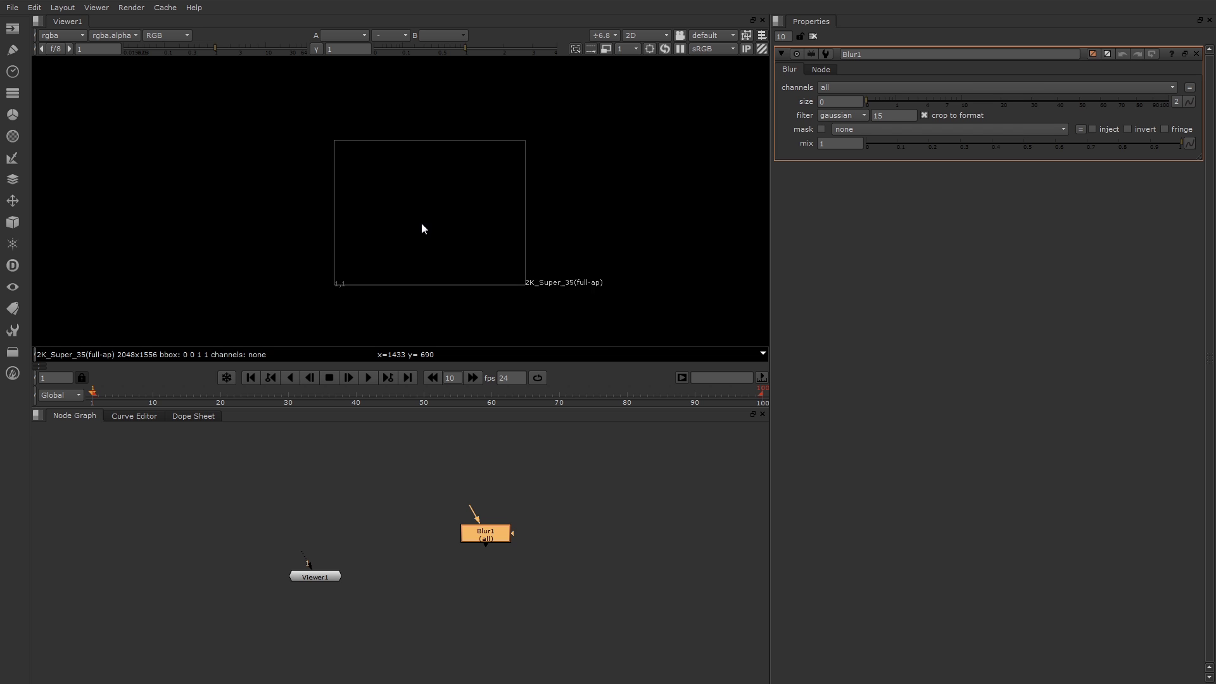
scroll(457, 225, "up", 3)
scroll(430, 226, "down", 4)
scroll(424, 226, "up", 3)
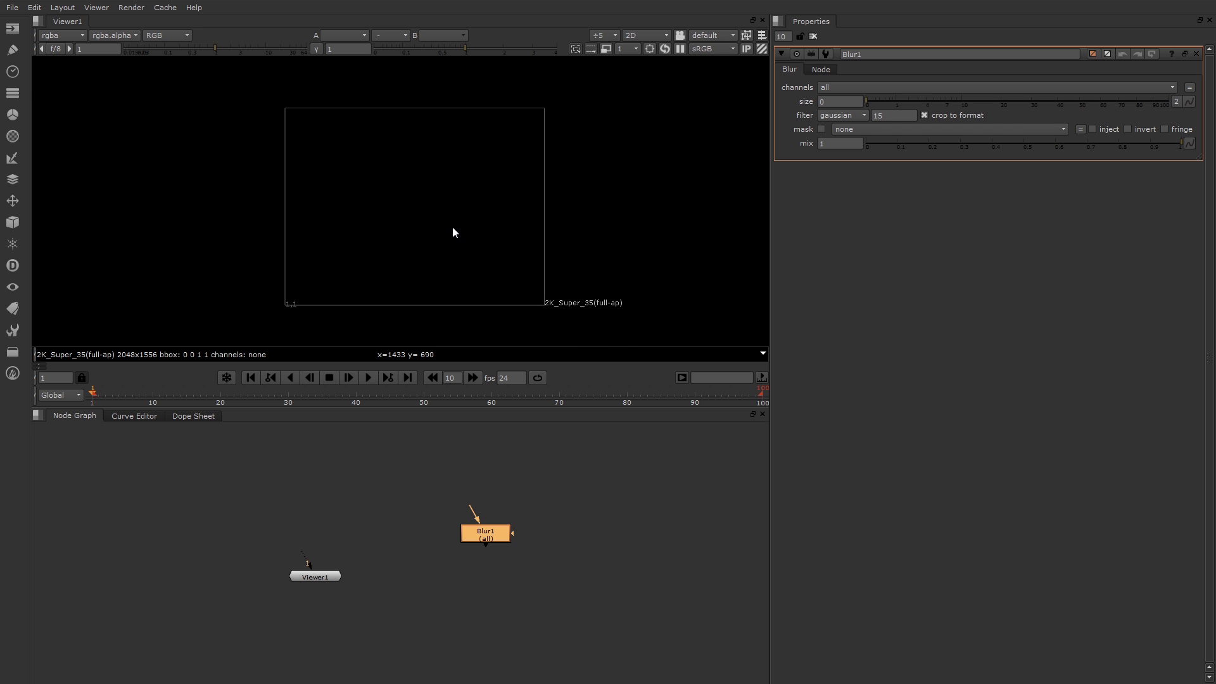
scroll(516, 522, "down", 3)
scroll(514, 520, "up", 4)
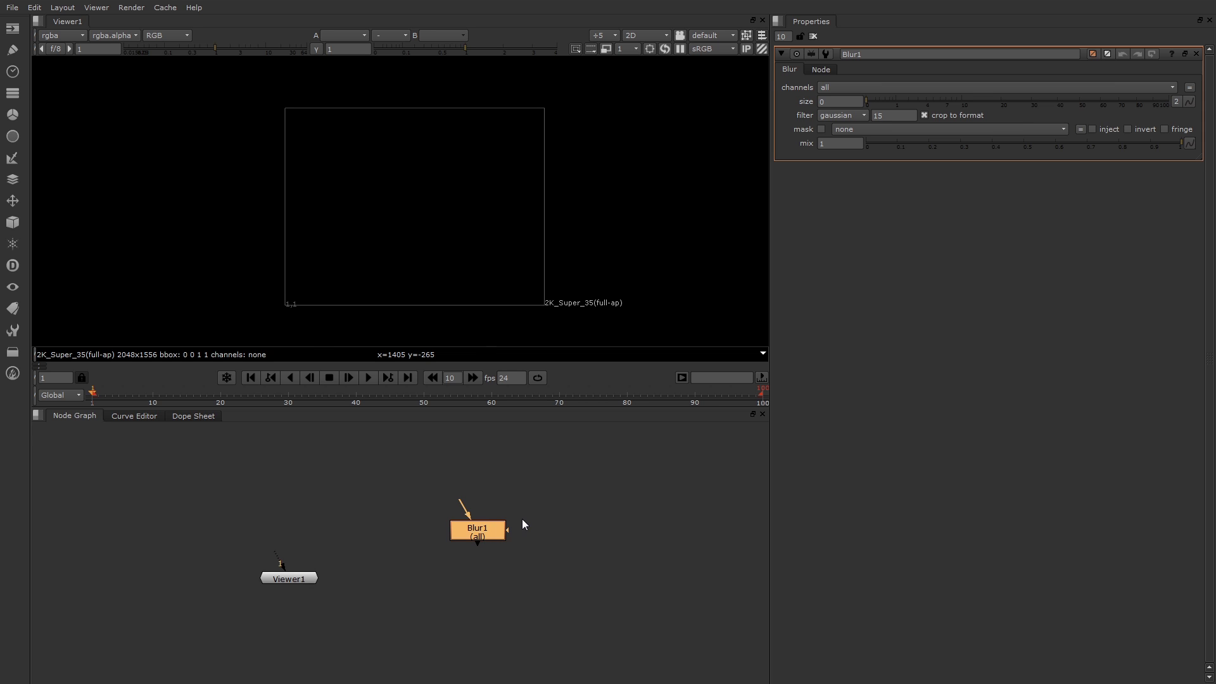
scroll(513, 520, "down", 1)
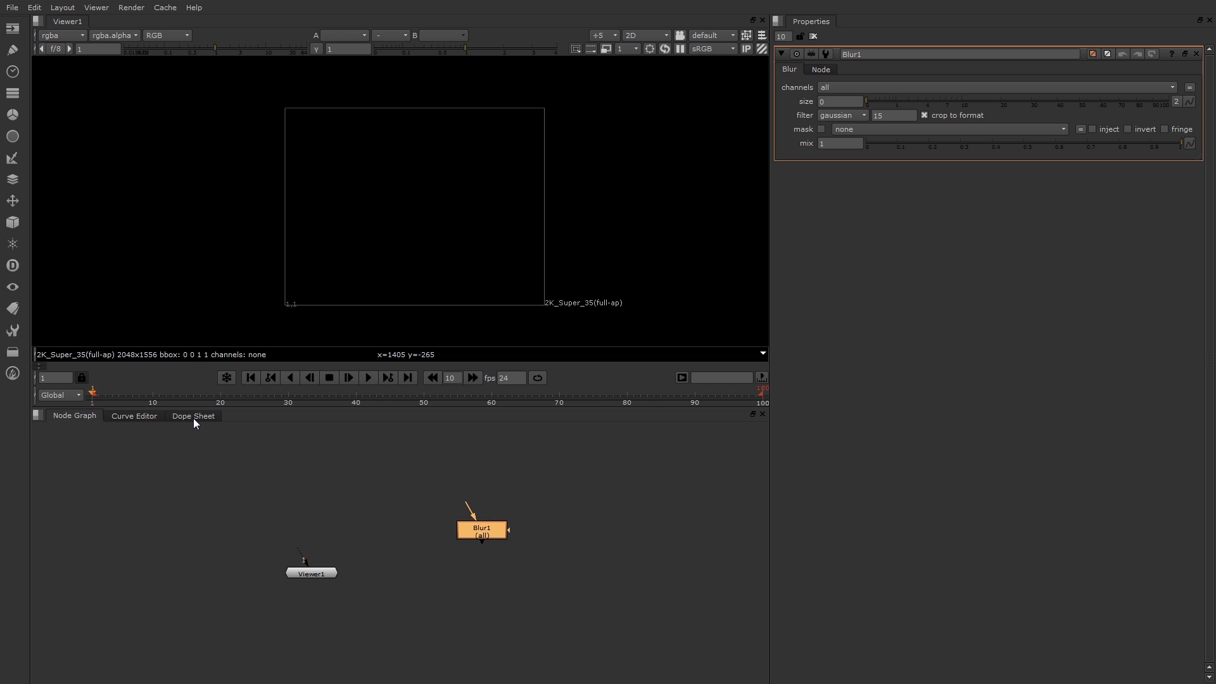
left_click(144, 419)
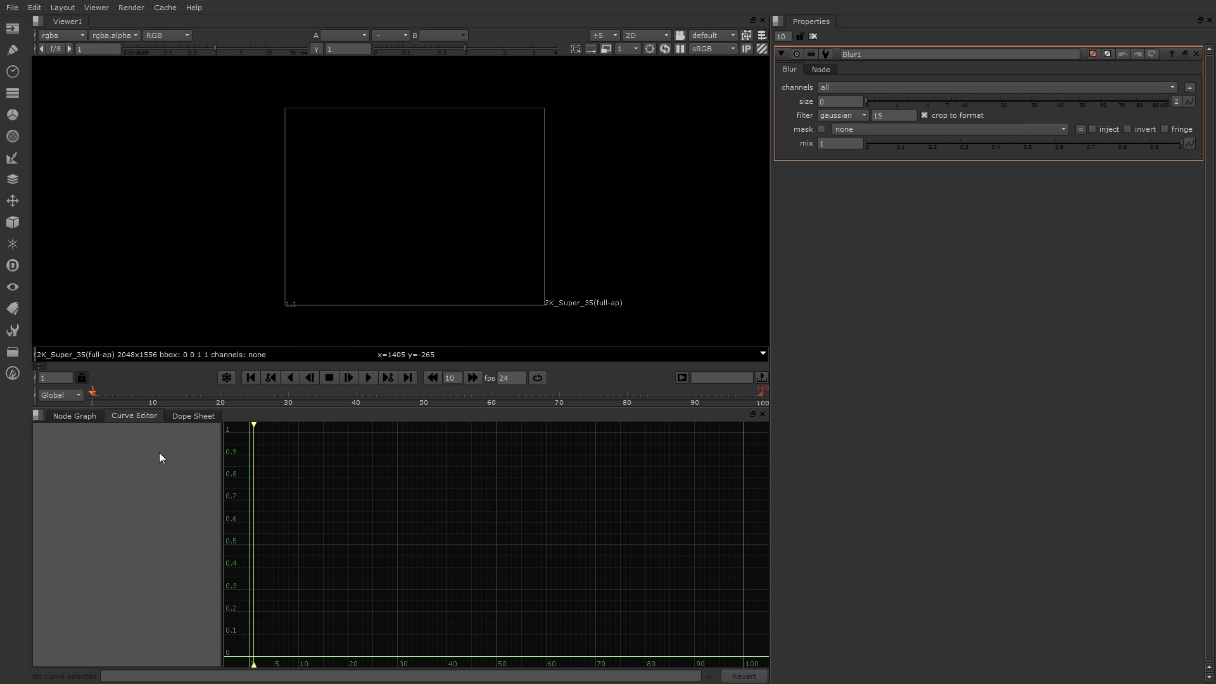
left_click(78, 415)
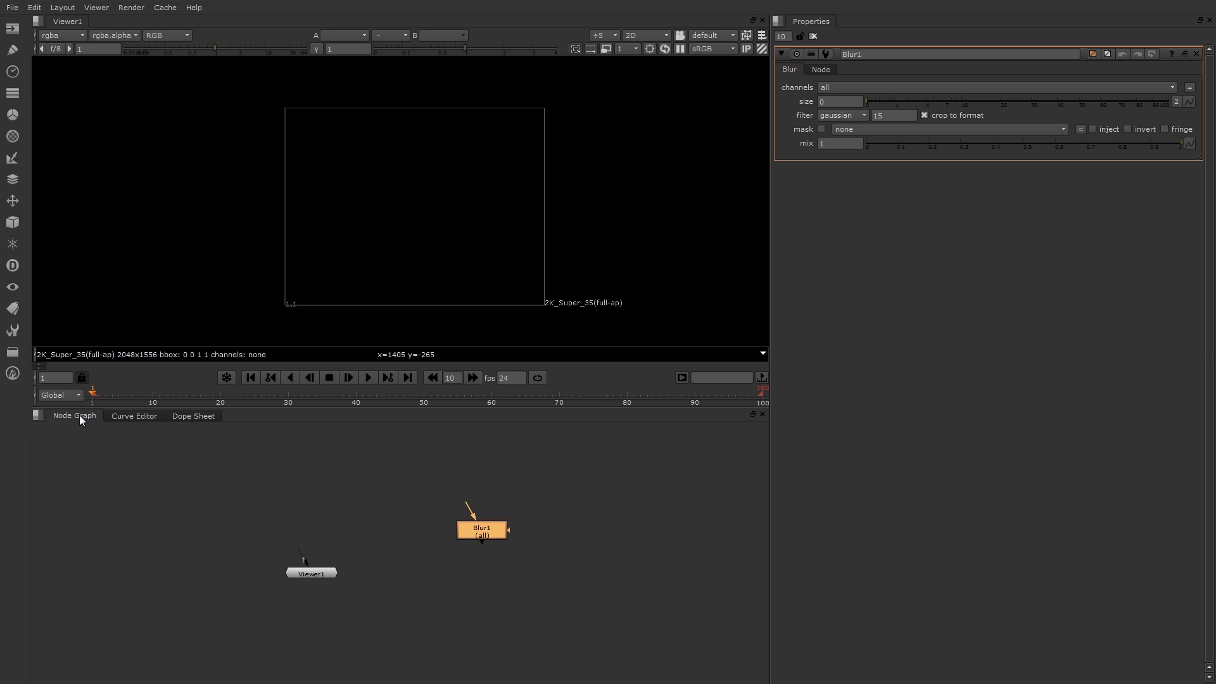
Step: Open the File menu and move across to the Edit menu
left_click(20, 8)
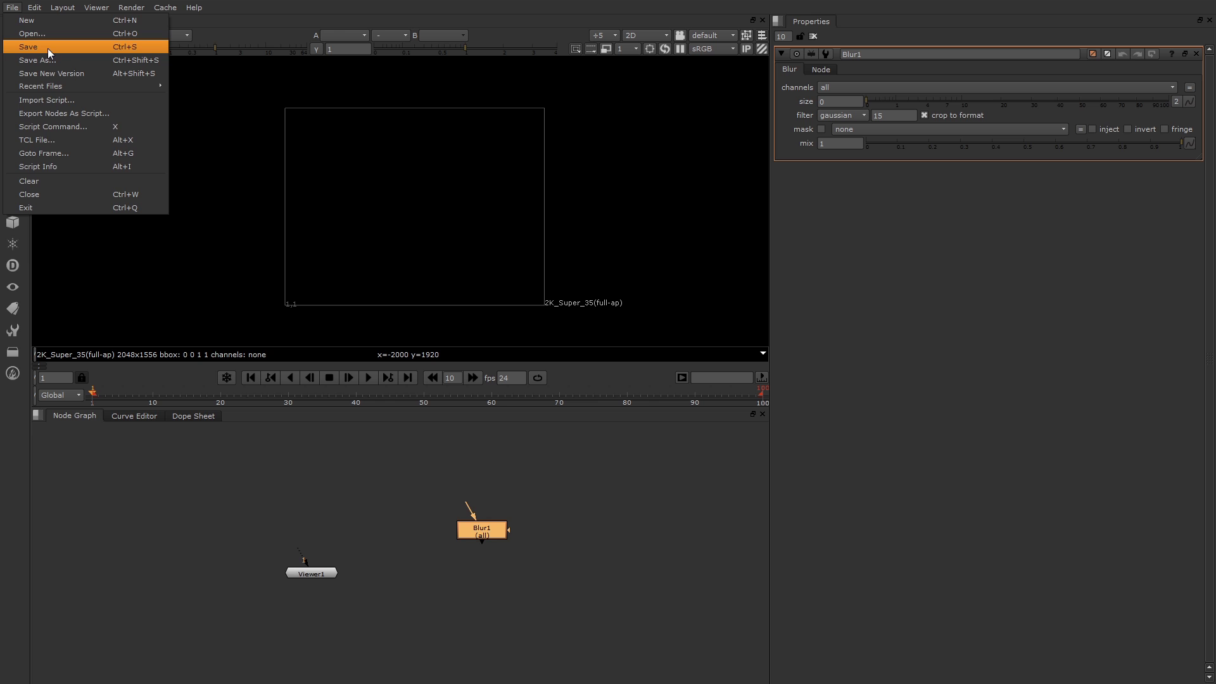
mouse_move(35, 9)
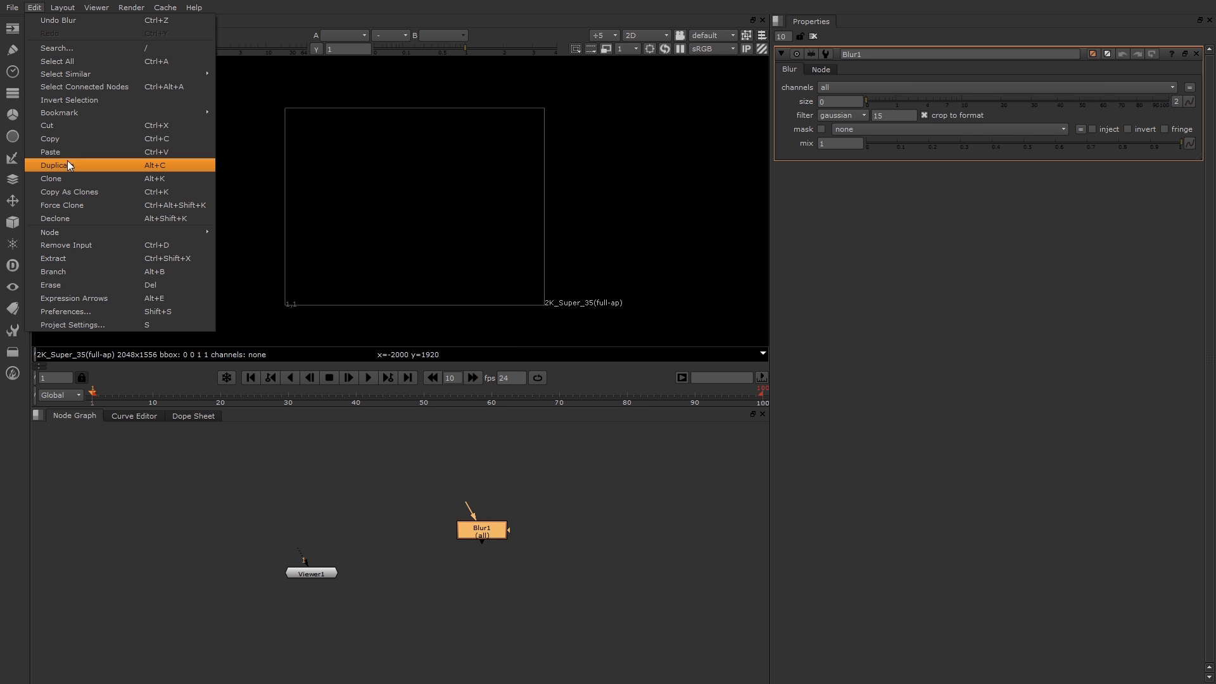
Step: Open Edit > Project Settings and review the full size formats, keeping 2K_Super_35(full-ap)
left_click(117, 325)
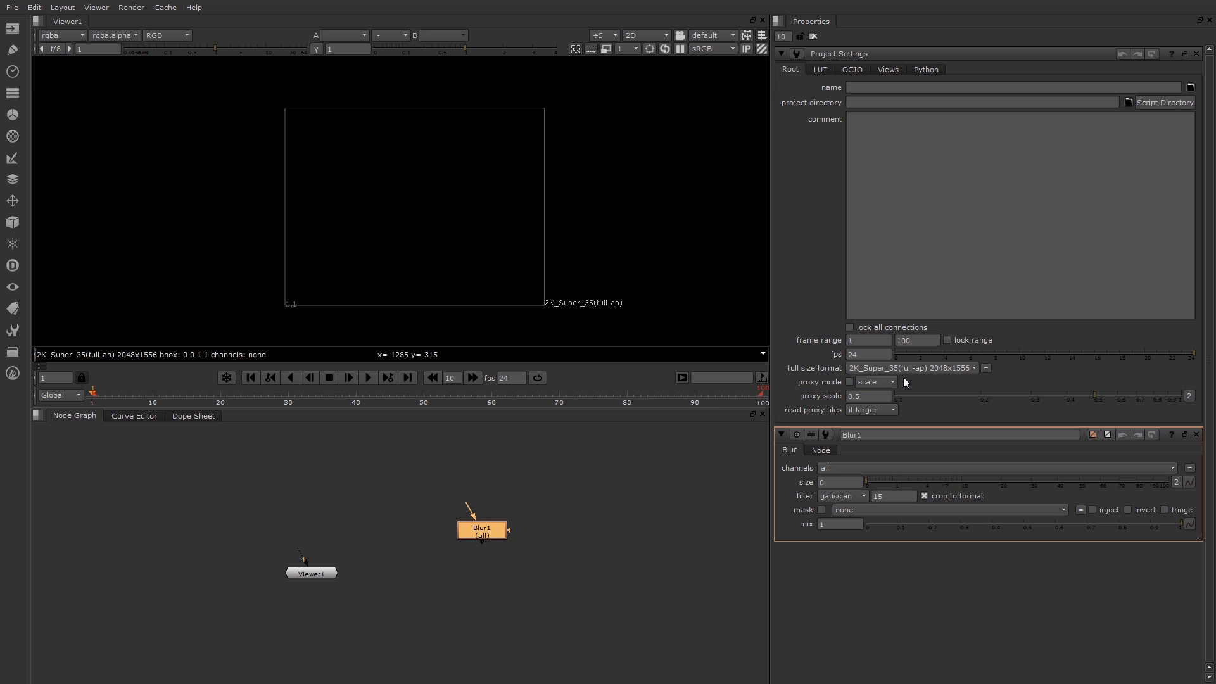
left_click(974, 371)
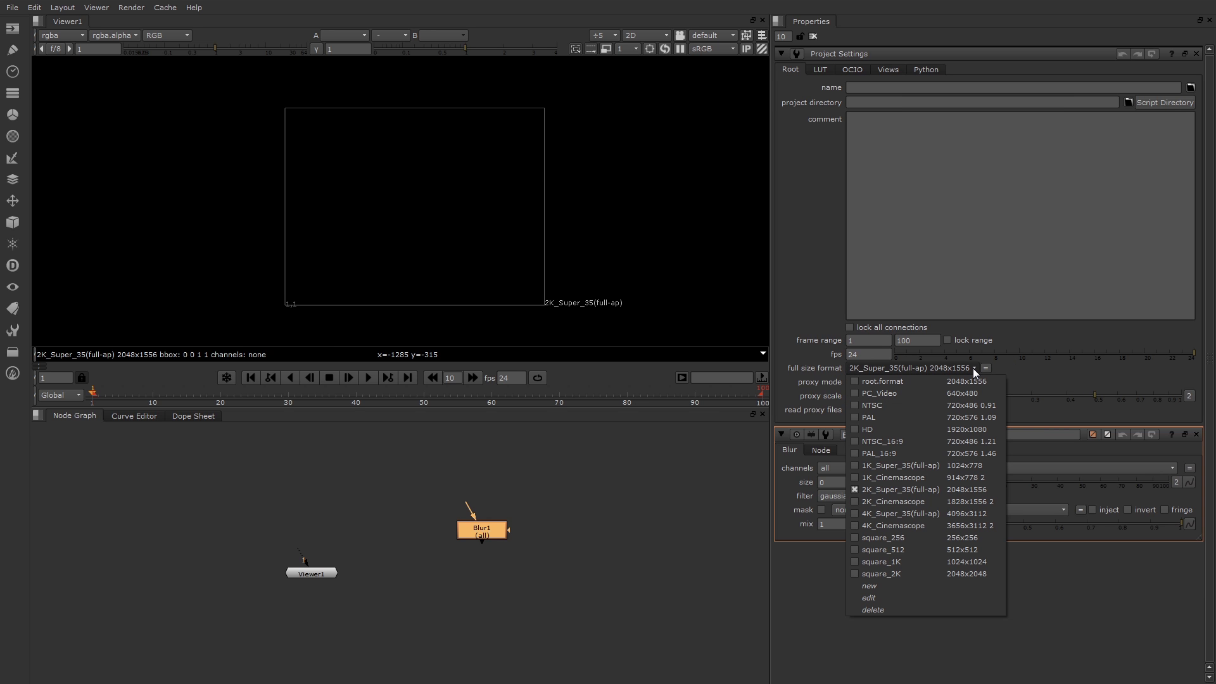
left_click(1032, 374)
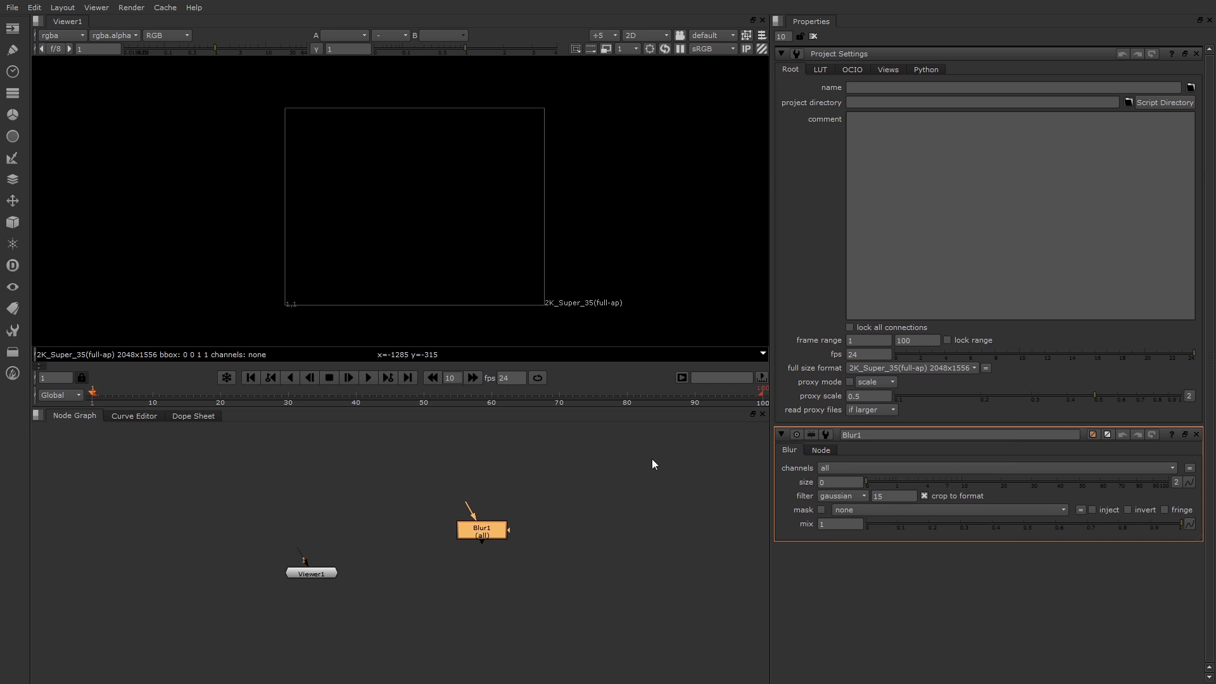